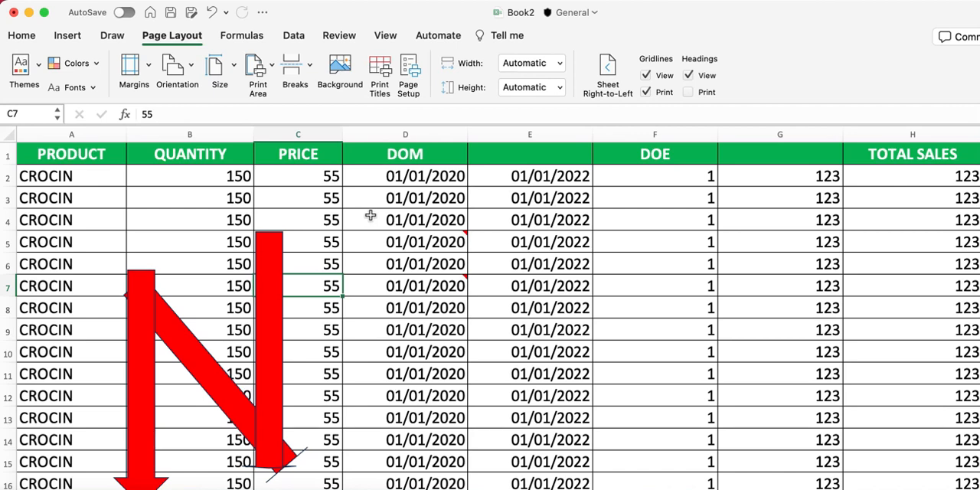
left_click(315, 219)
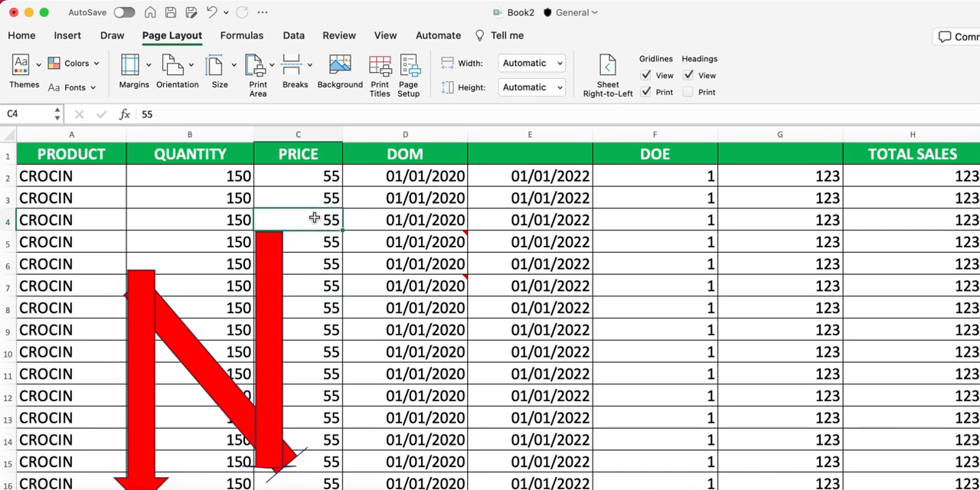
left_click(22, 36)
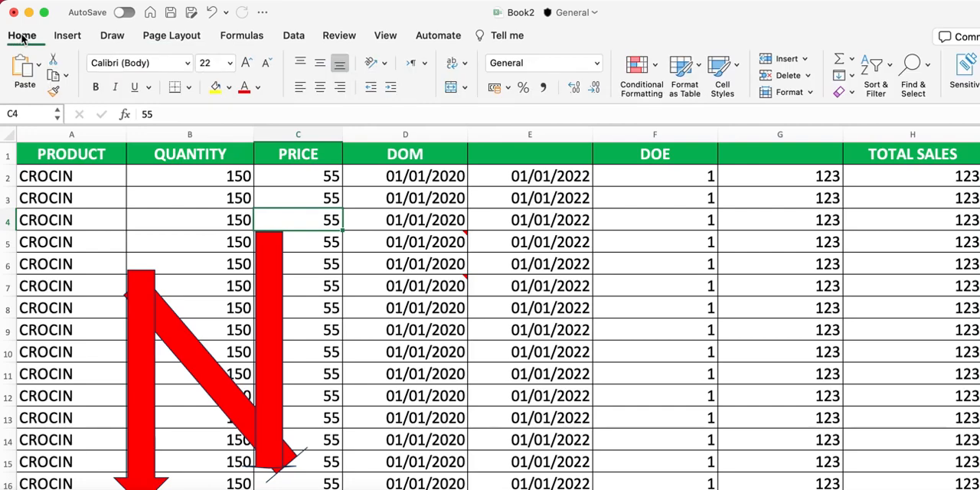
left_click(187, 43)
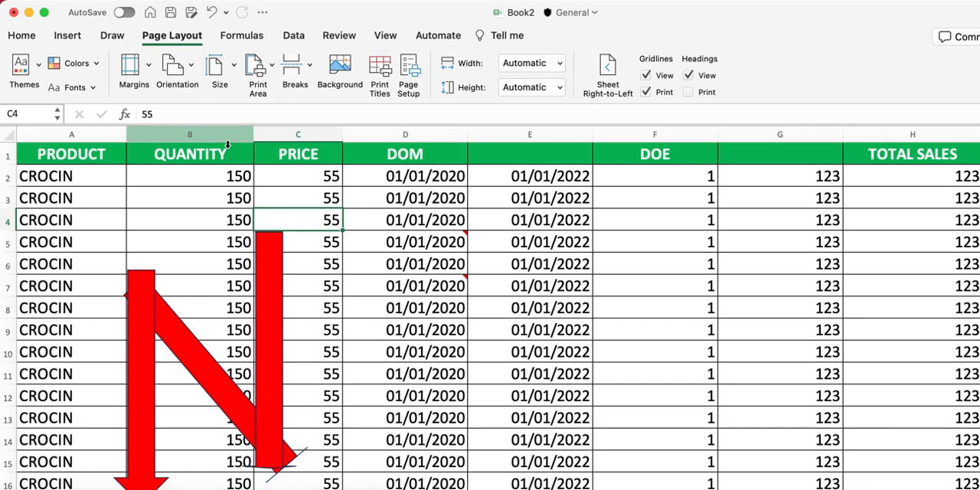
In the page setup, set the scaling to fit 1 page wide by 1 page tall
left_click(83, 0)
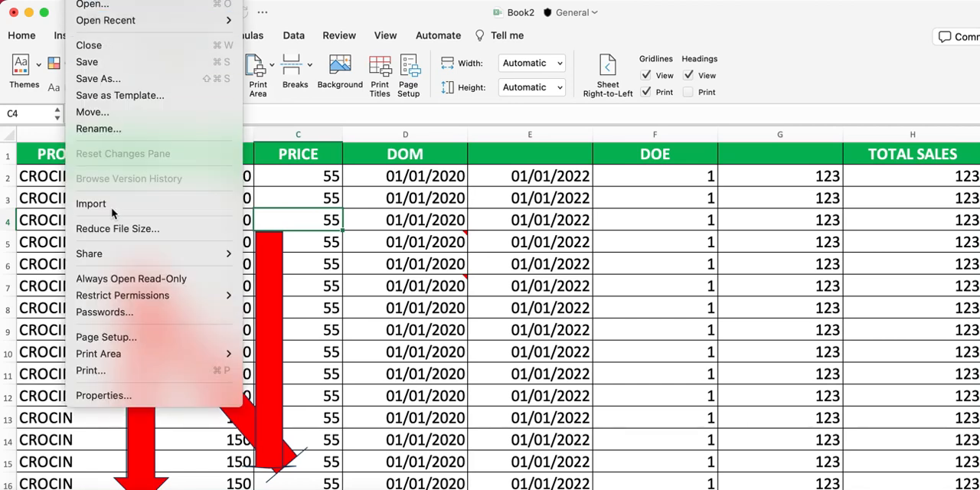
left_click(140, 344)
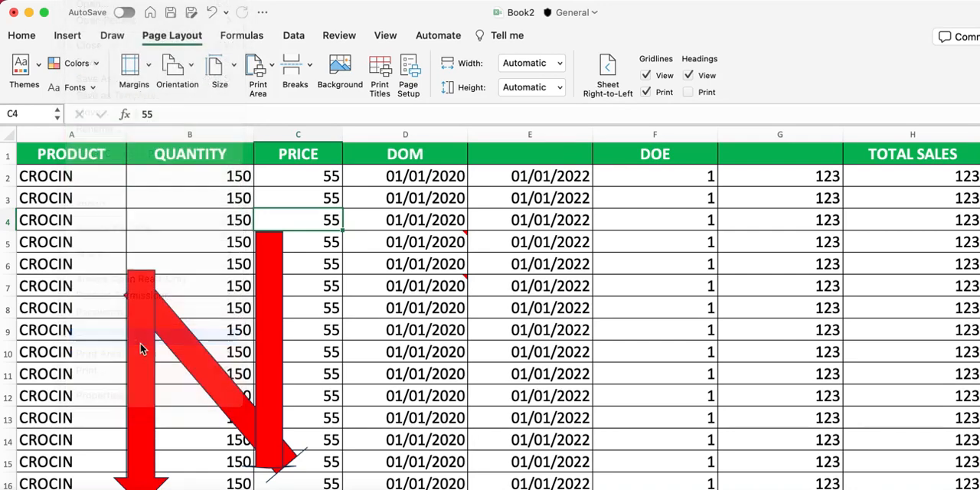
left_click(422, 58)
left_click_drag(411, 32, 274, 63)
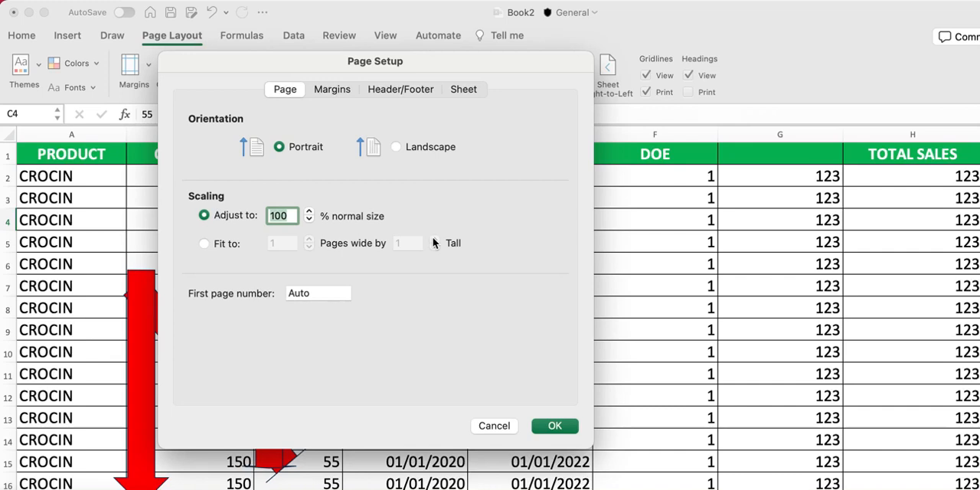
left_click(204, 243)
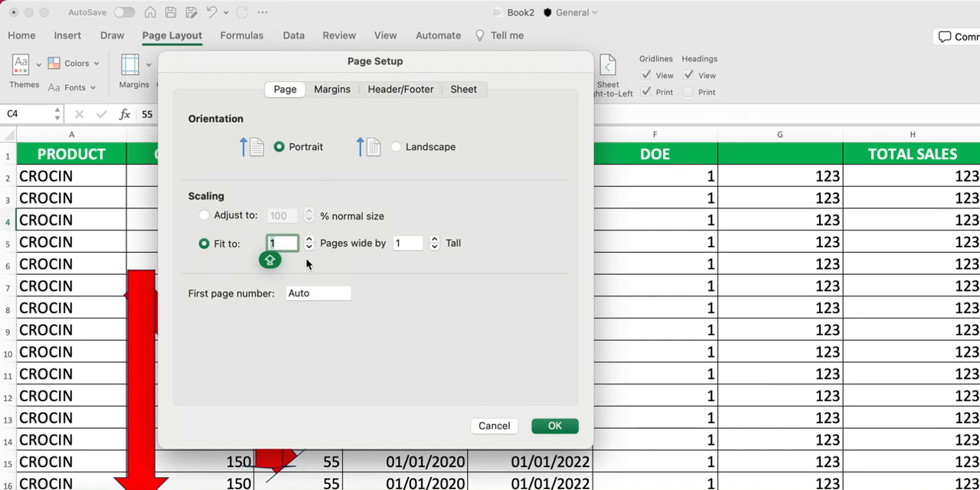
left_click(406, 243)
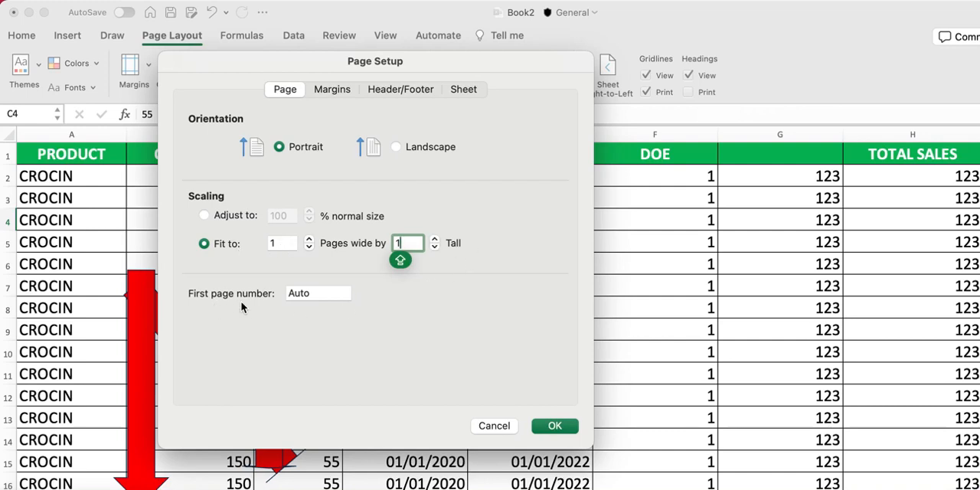
left_click(329, 295)
double_click(330, 295)
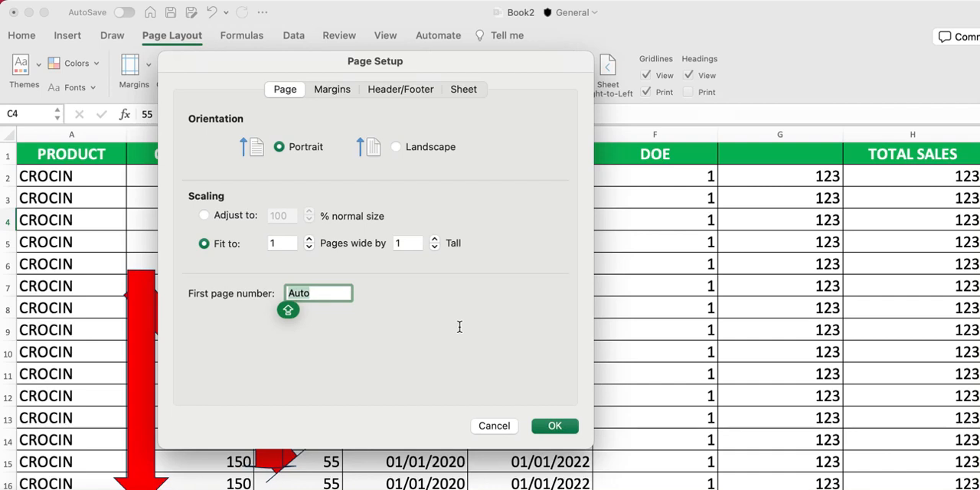
left_click(315, 300)
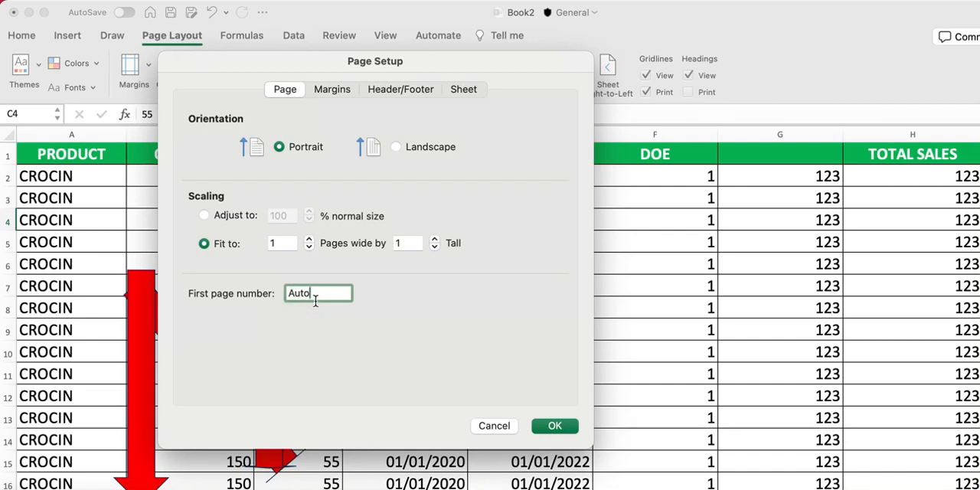
double_click(315, 298)
Try centring the printout horizontally and vertically on the page in the margin settings
left_click(346, 92)
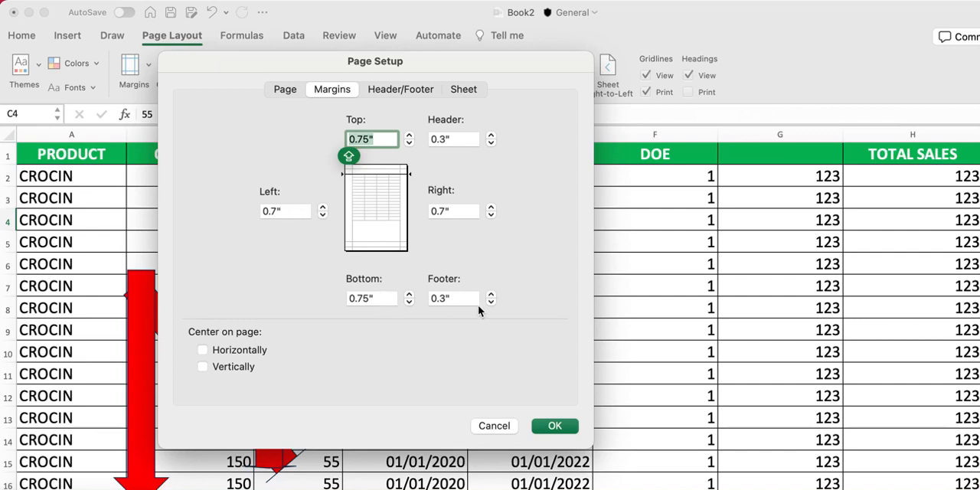
left_click(246, 356)
left_click(246, 356)
left_click(240, 368)
left_click(240, 368)
left_click(246, 352)
left_click(245, 366)
left_click(246, 352)
left_click(247, 368)
Create a custom header with the page number in the left and right sections and the total number of pages in the center section
left_click(407, 90)
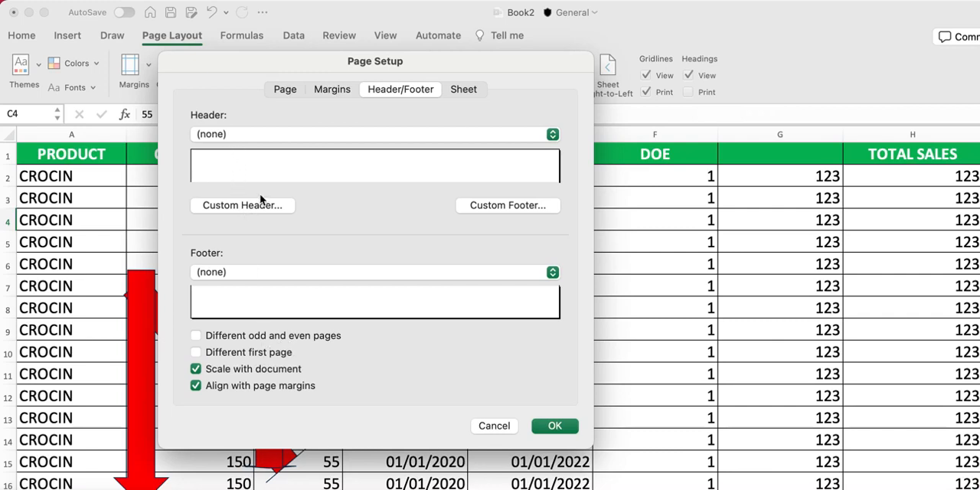
left_click(261, 213)
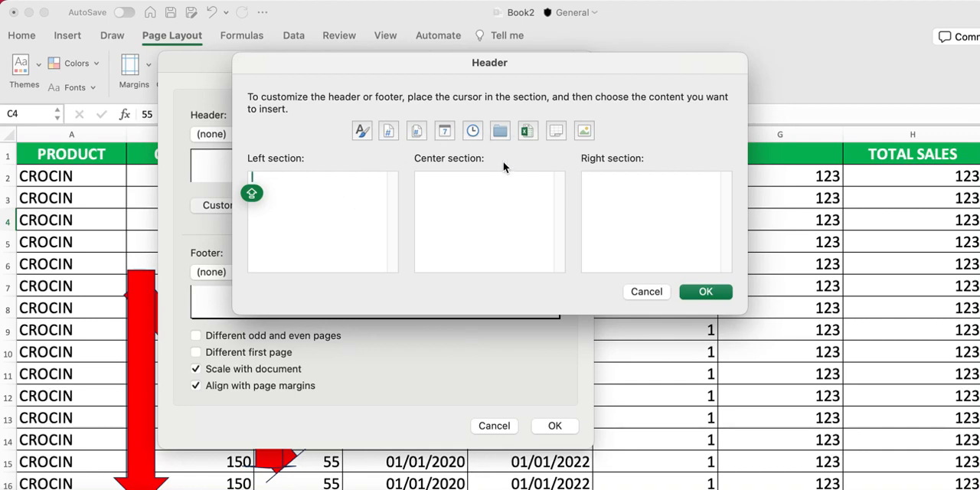
left_click(465, 197)
left_click(641, 194)
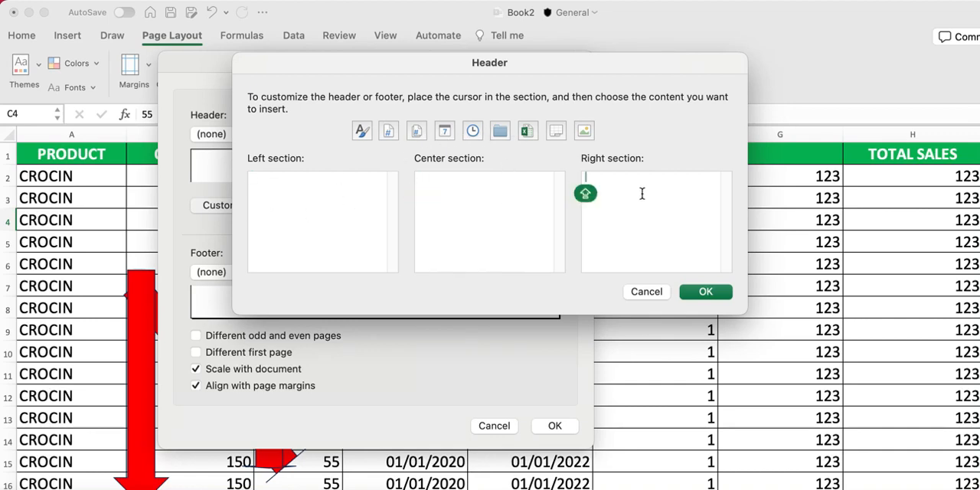
left_click(321, 200)
left_click(391, 134)
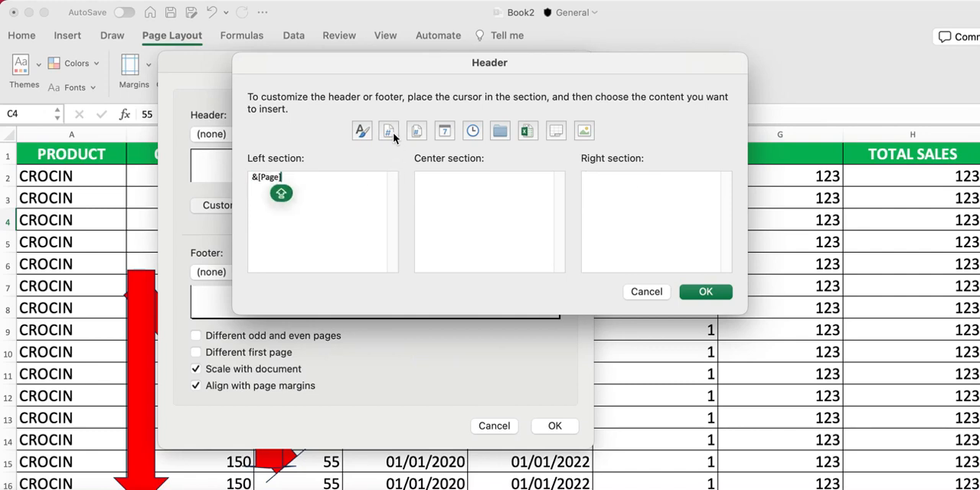
left_click(471, 188)
left_click(415, 134)
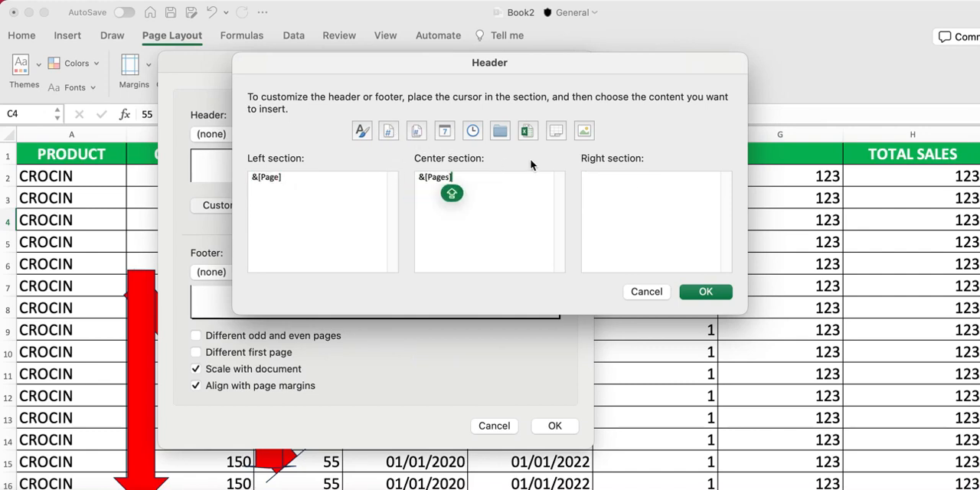
left_click(613, 187)
left_click(392, 134)
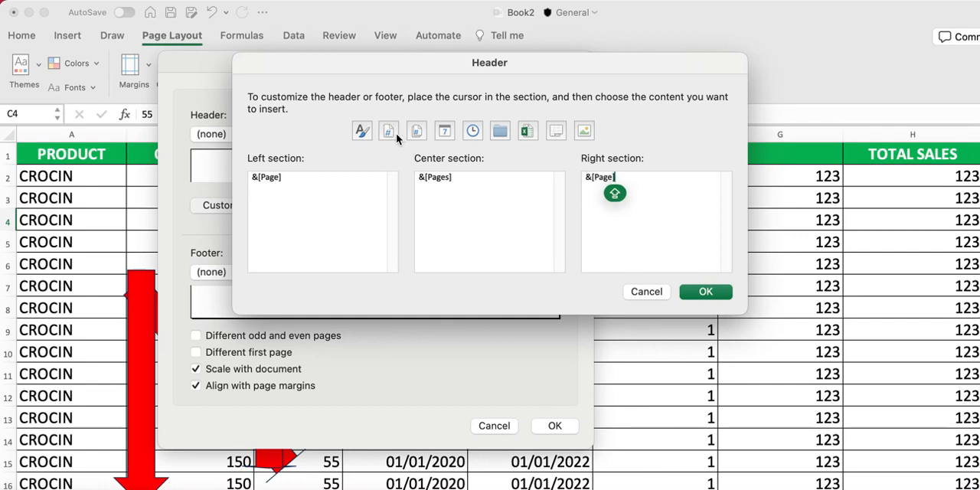
left_click(724, 297)
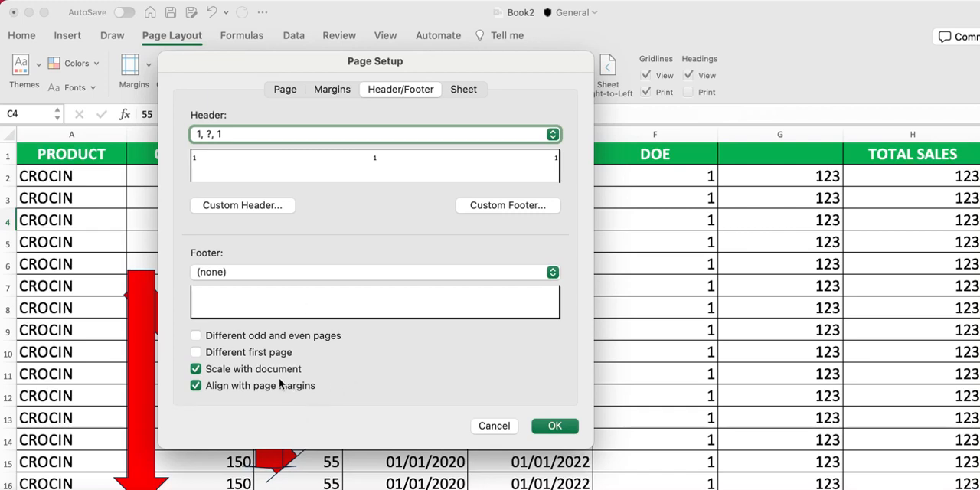
Set the print area to the range A1:E14 in the sheet settings of the page setup
left_click(463, 90)
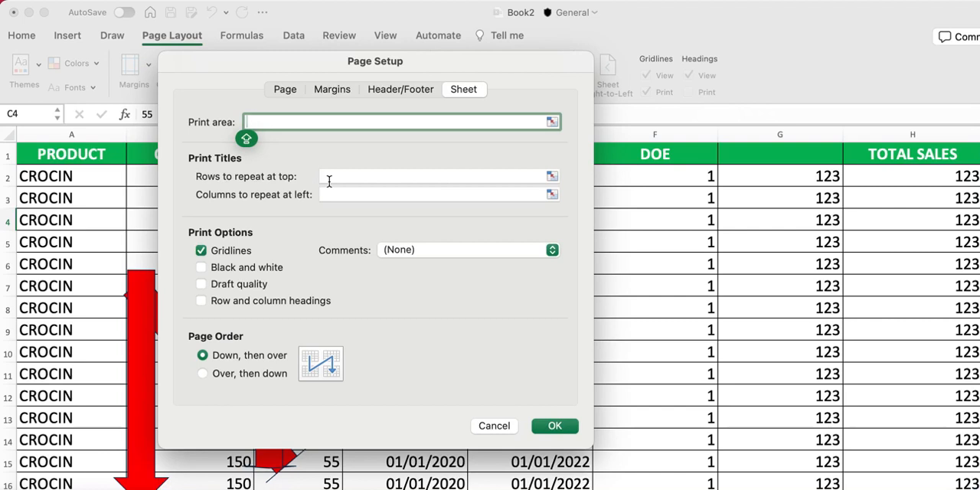
left_click(266, 128)
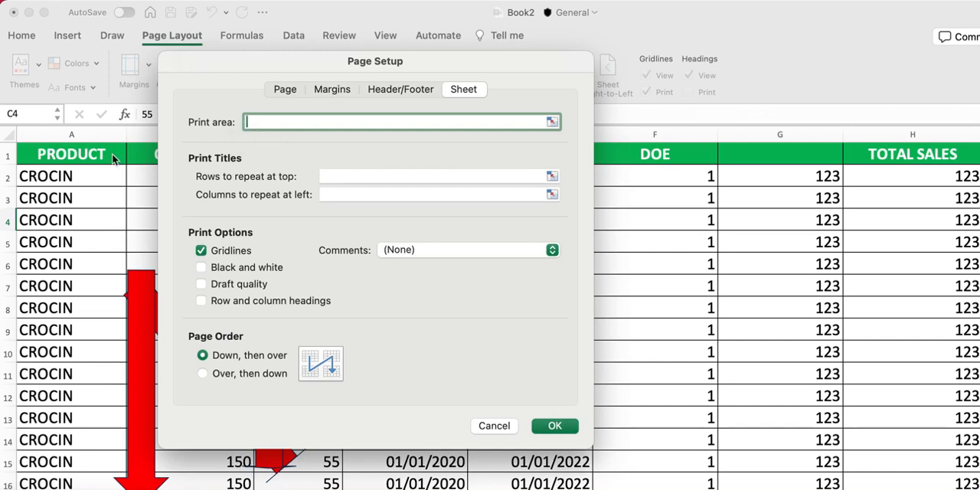
left_click(72, 156)
left_click_drag(73, 156, 585, 459)
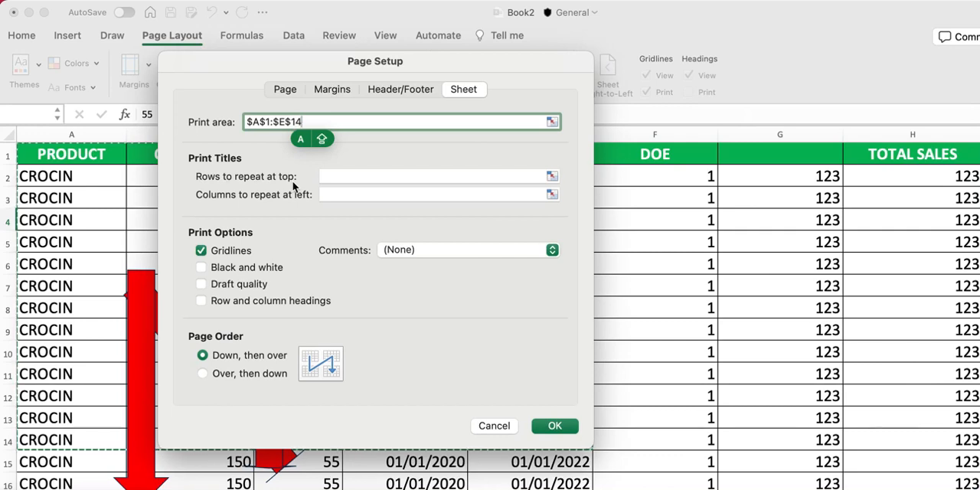
Set row 1 to repeat at the top of every printed page
left_click(335, 175)
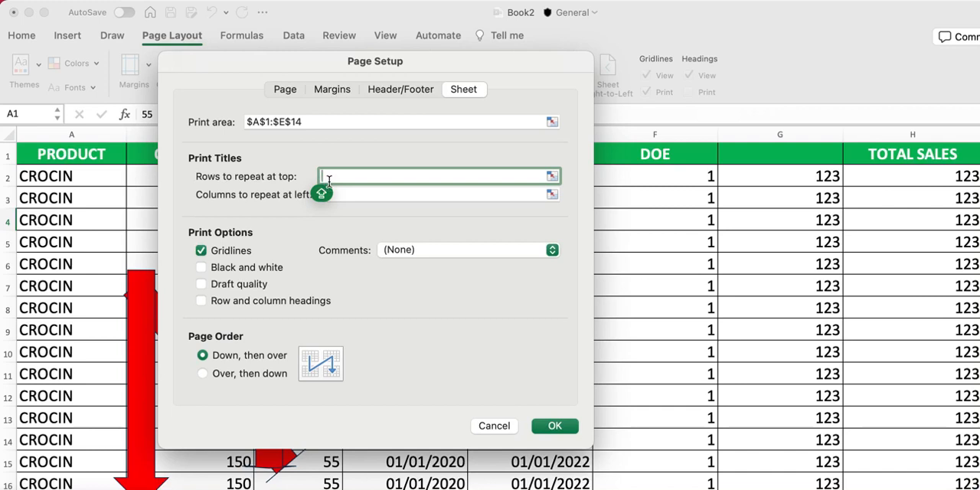
left_click(57, 156)
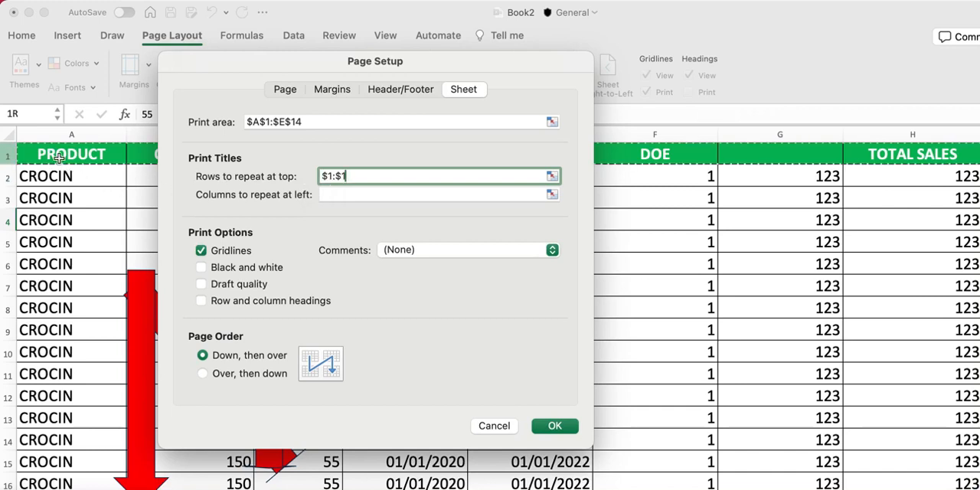
left_click_drag(297, 77, 295, 105)
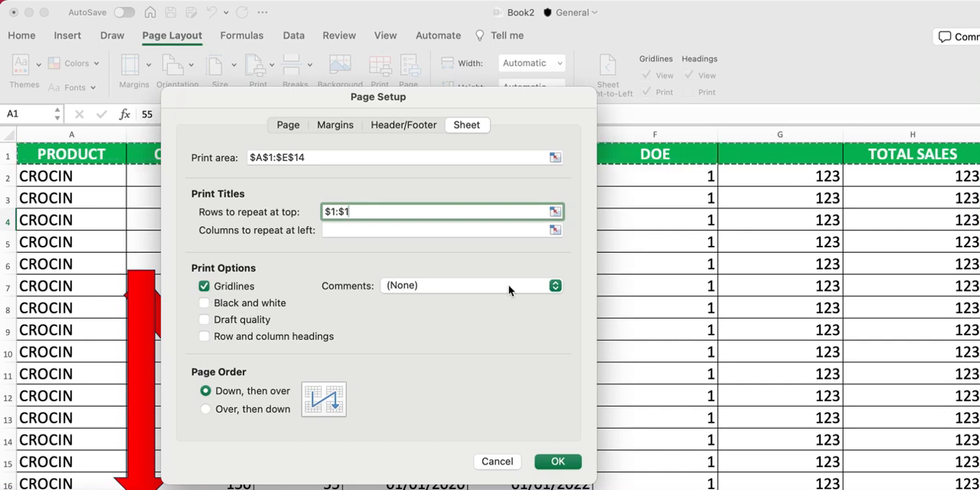
left_click(561, 284)
left_click(560, 284)
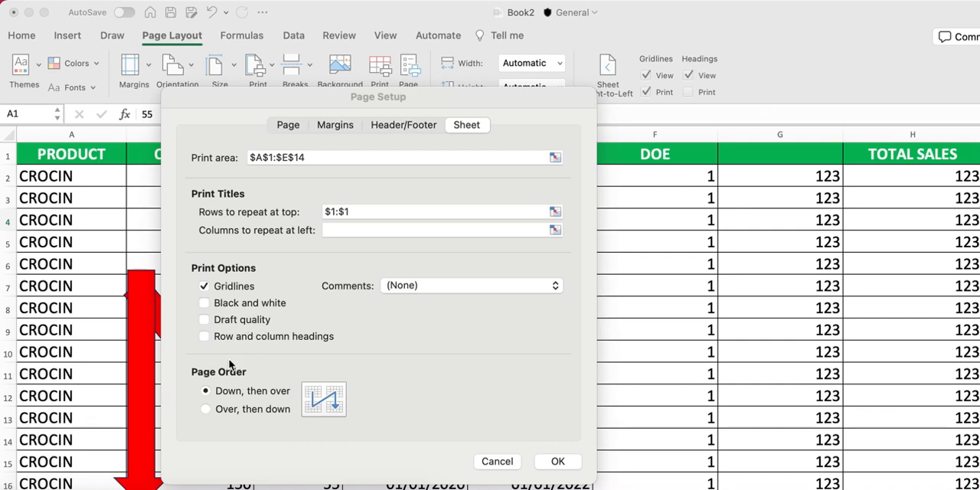
left_click(323, 338)
left_click(323, 339)
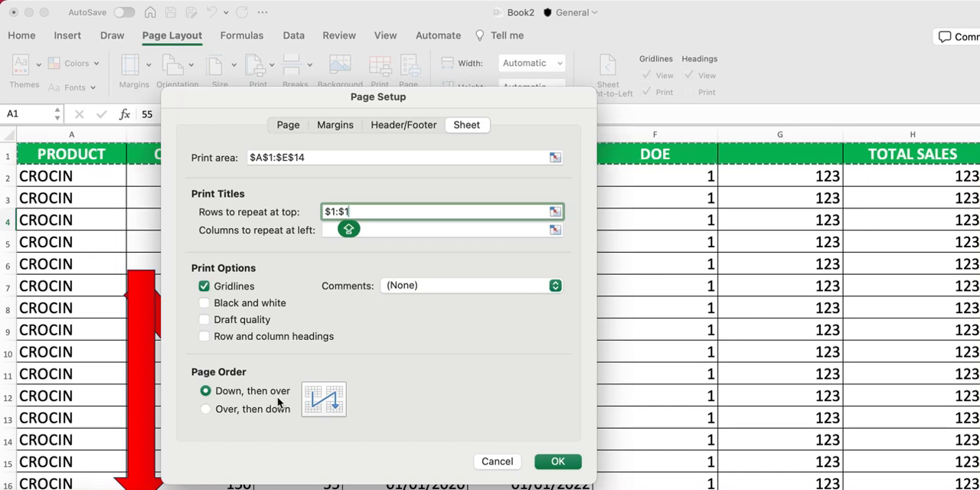
Set the page order to Over, then down and apply the page setup
left_click(217, 415)
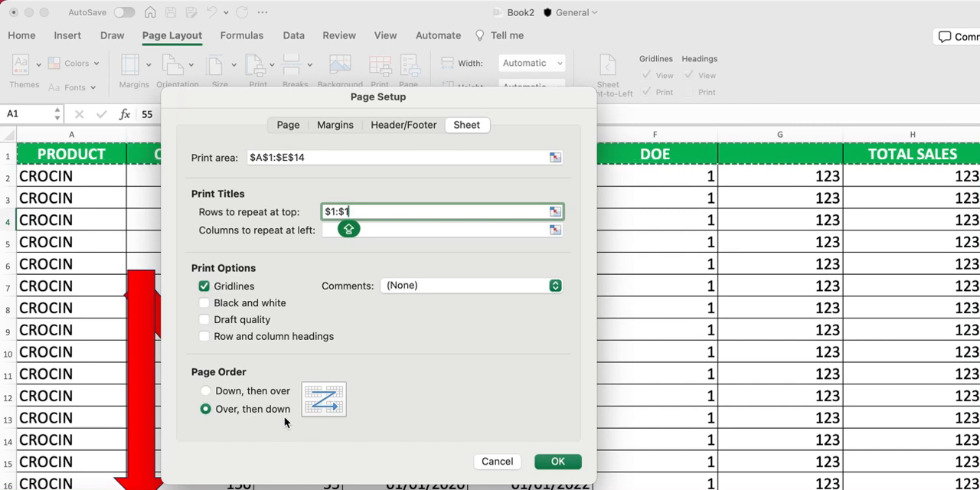
left_click(229, 394)
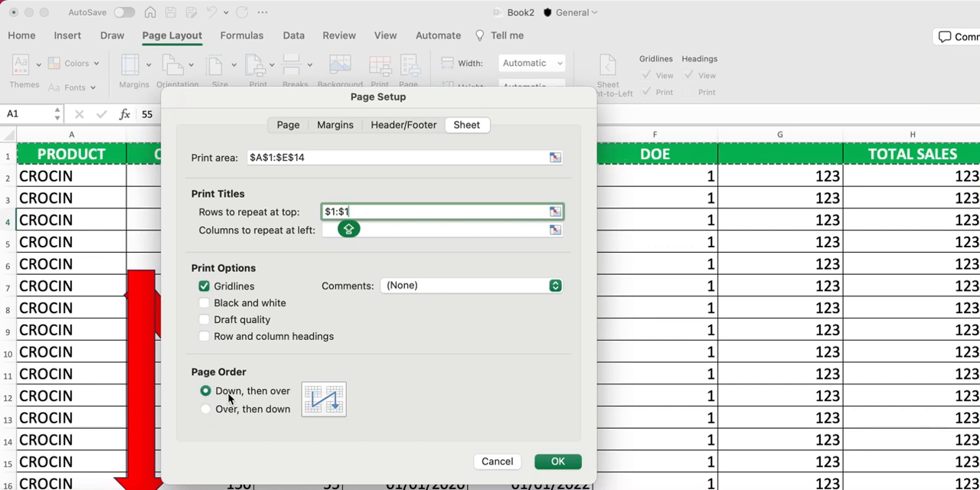
left_click(227, 416)
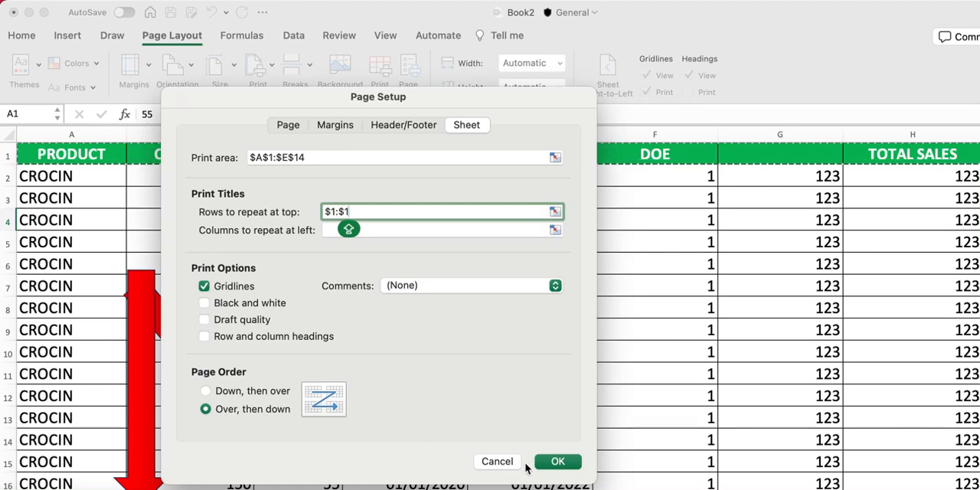
left_click(558, 462)
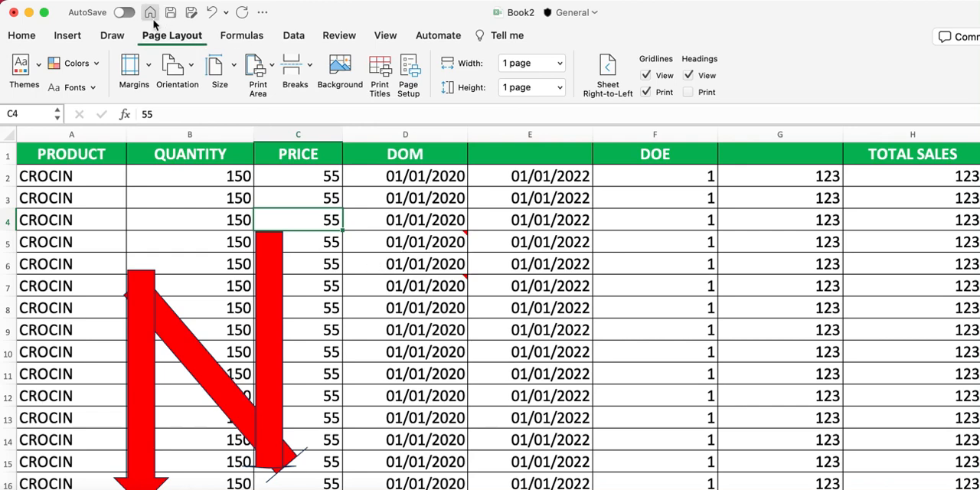
left_click(81, 0)
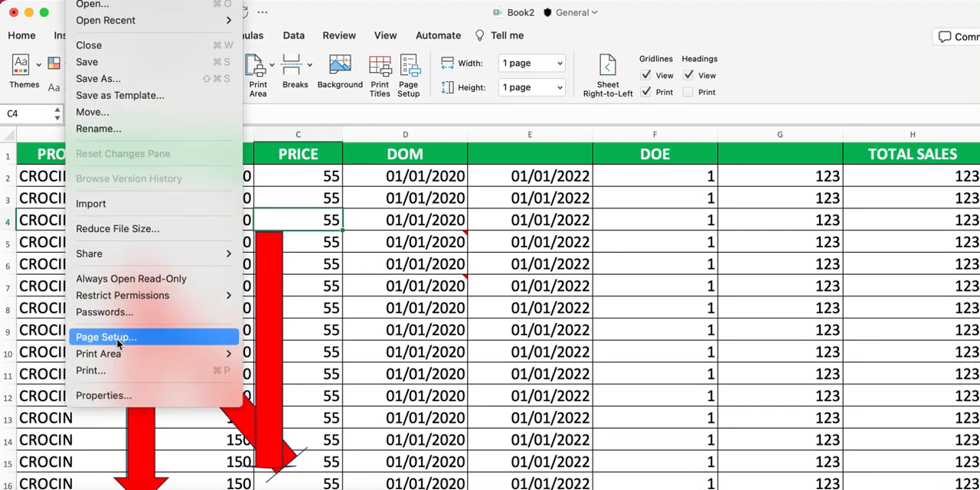
mouse_move(143, 362)
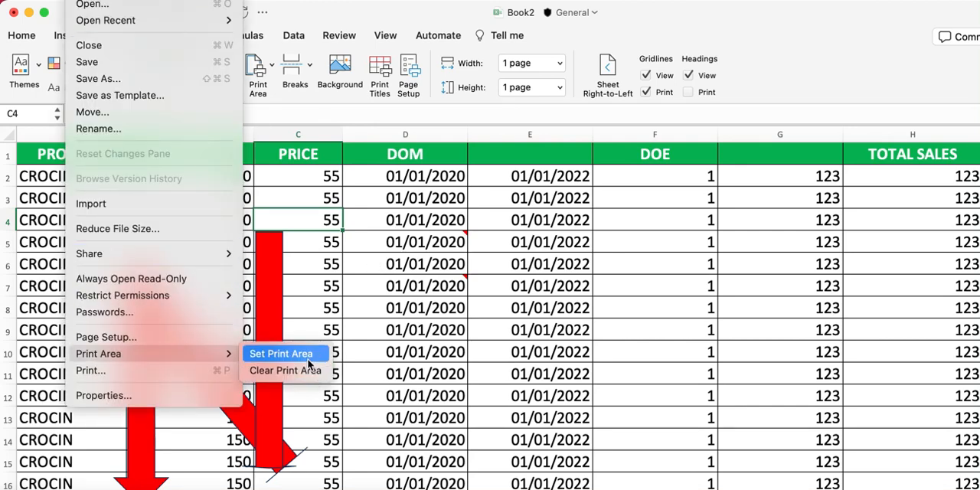
left_click(425, 351)
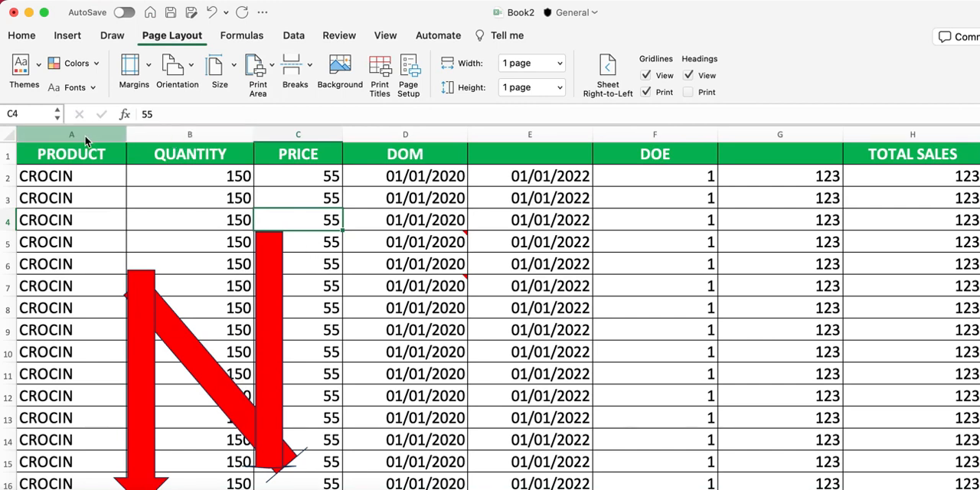
Set the range A1:E15 as the worksheet's print area
left_click_drag(68, 159, 584, 461)
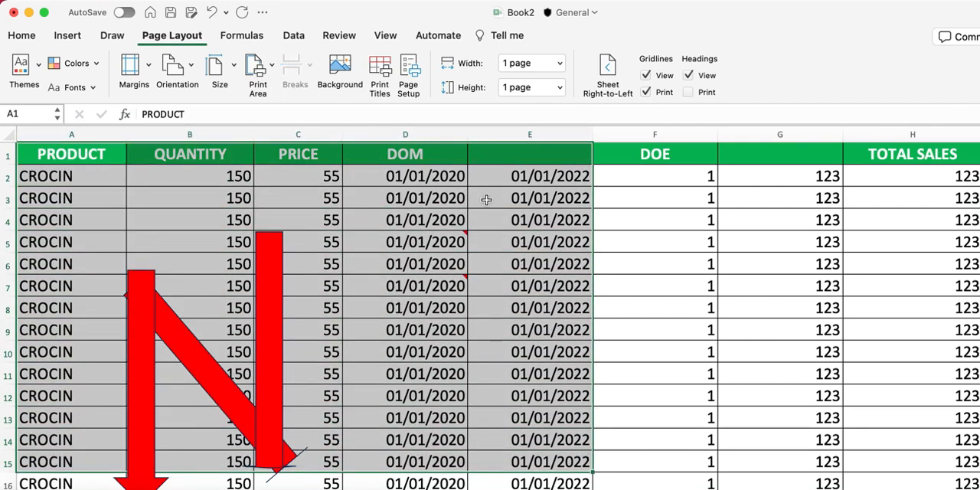
left_click(82, 0)
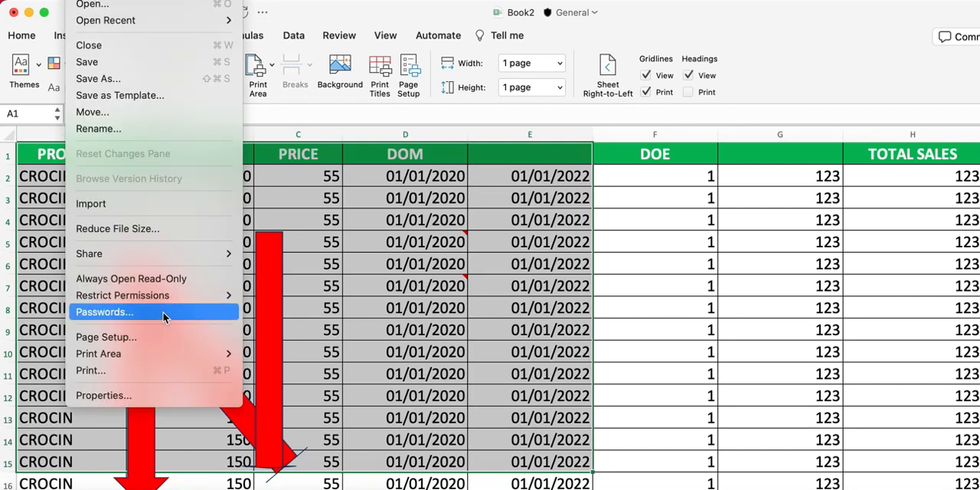
mouse_move(170, 355)
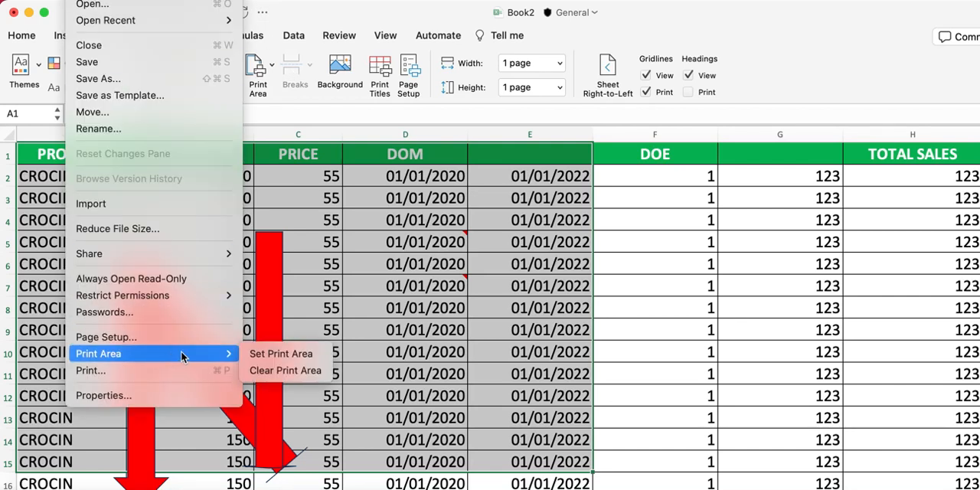
left_click(302, 361)
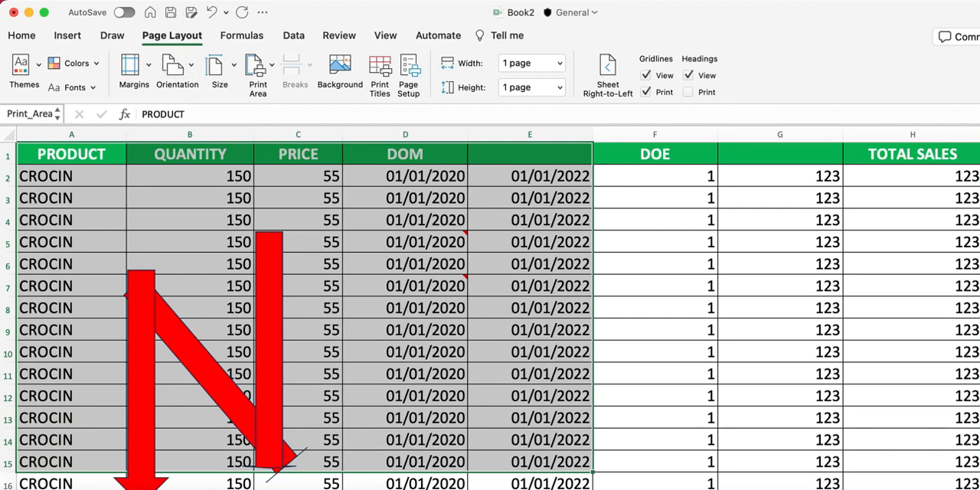
Clear the worksheet's print area and deselect the range by selecting cell B4
left_click(82, 0)
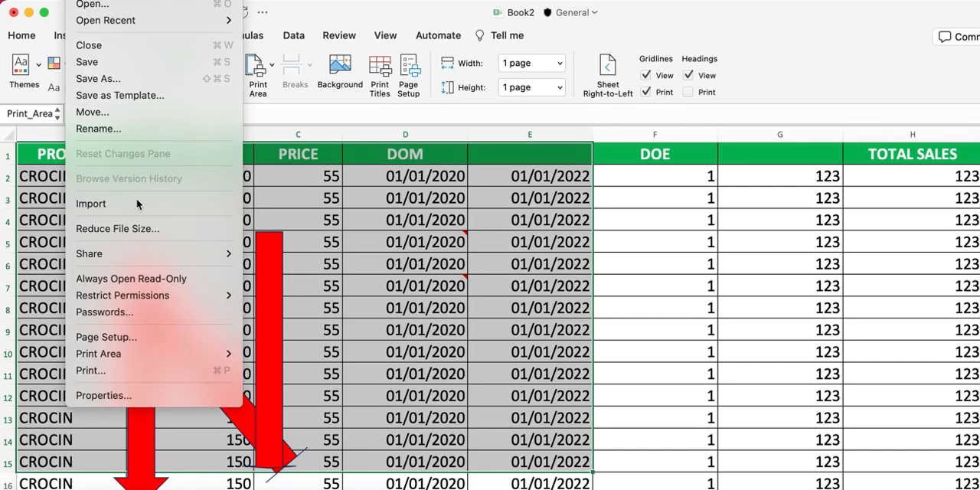
mouse_move(150, 353)
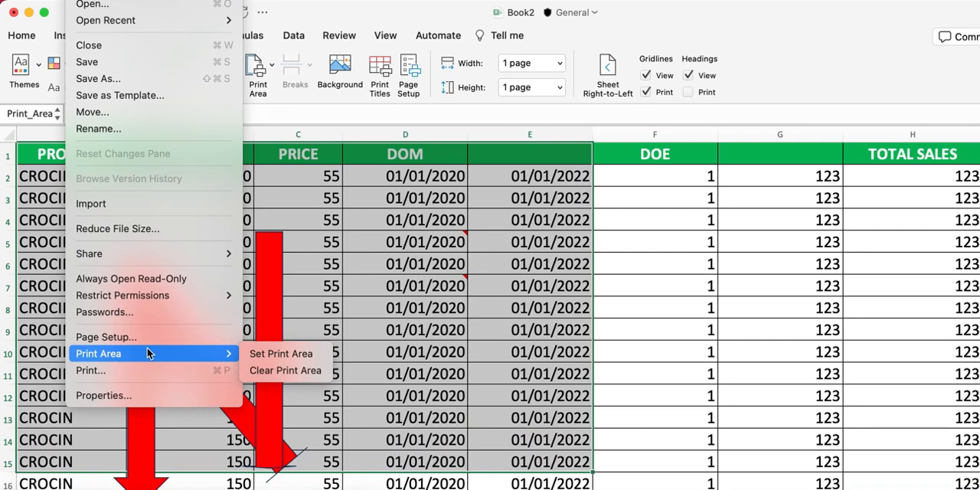
left_click(285, 370)
left_click(213, 292)
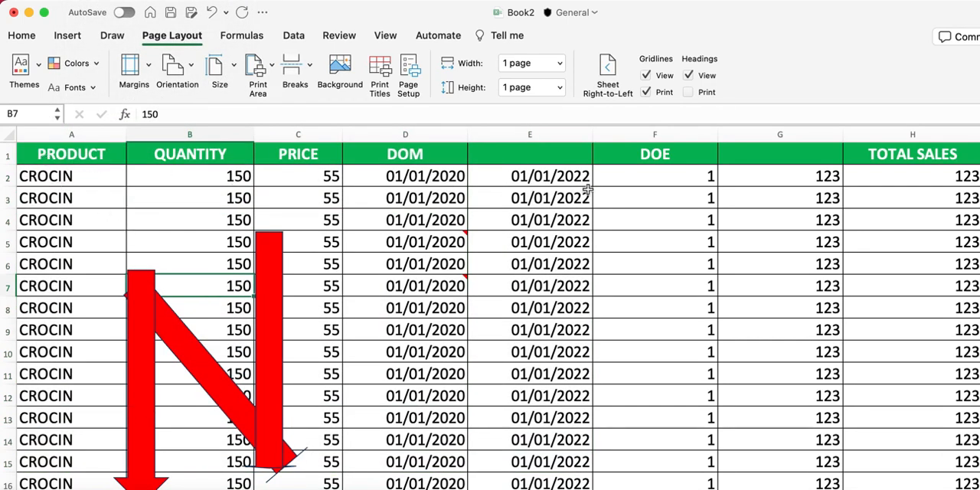
left_click(184, 224)
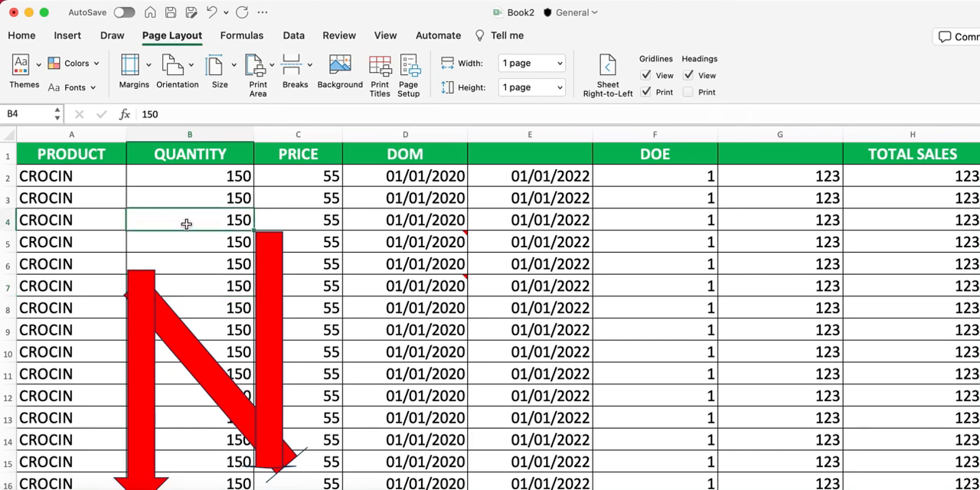
Open the print settings, choose the Brother MFC-L3750CDW series printer and set the number of copies to 5
left_click(80, 0)
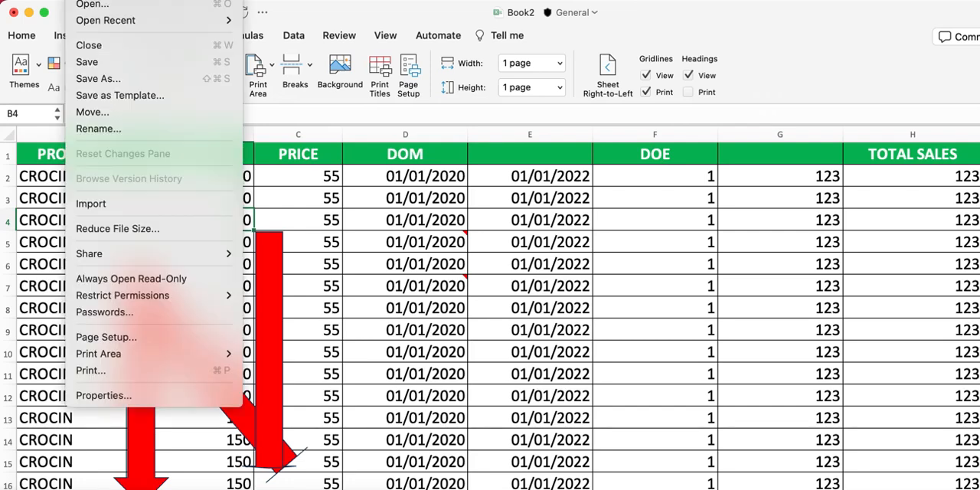
left_click(133, 372)
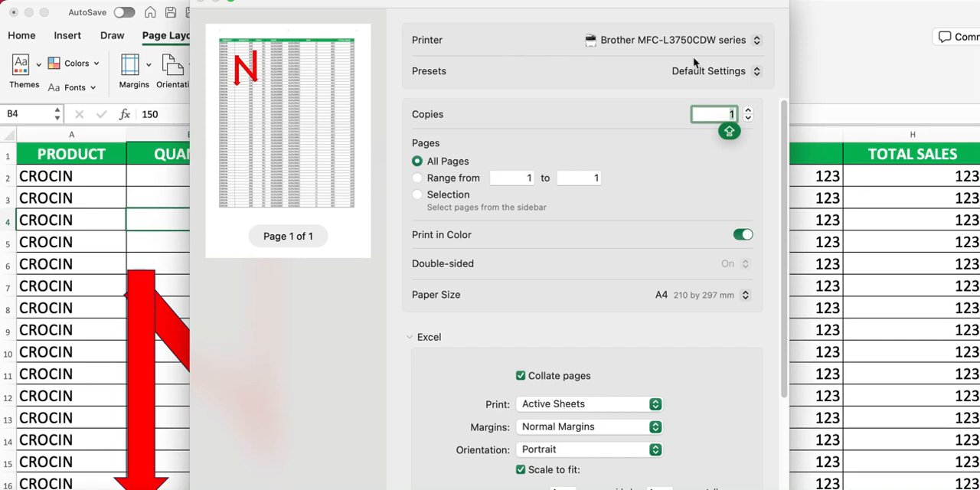
left_click(754, 46)
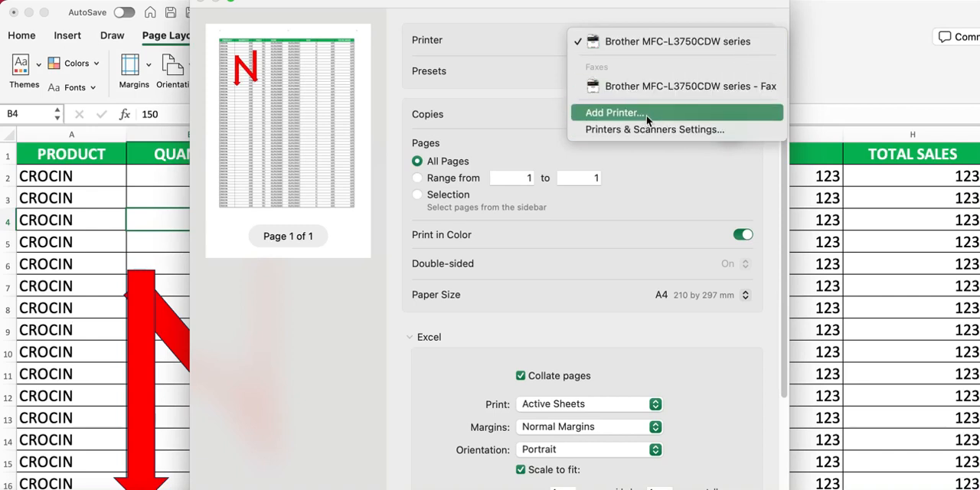
left_click(667, 41)
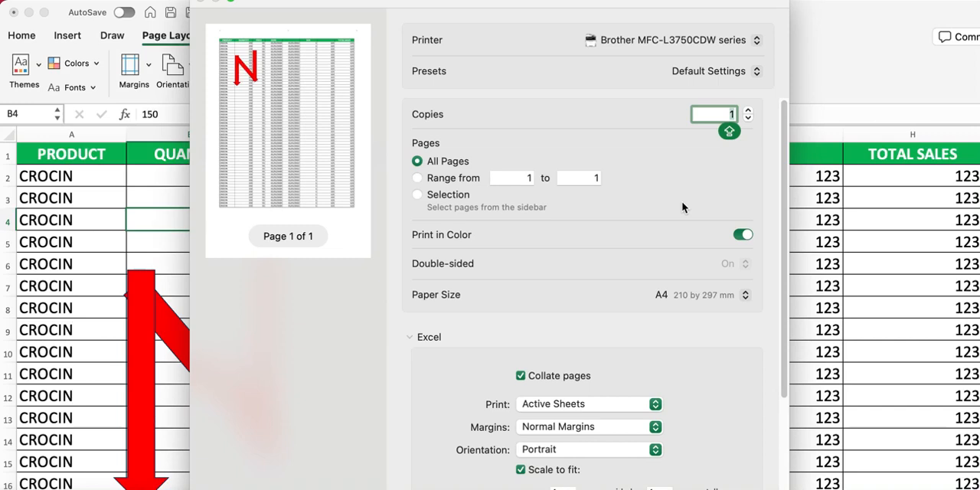
type("5")
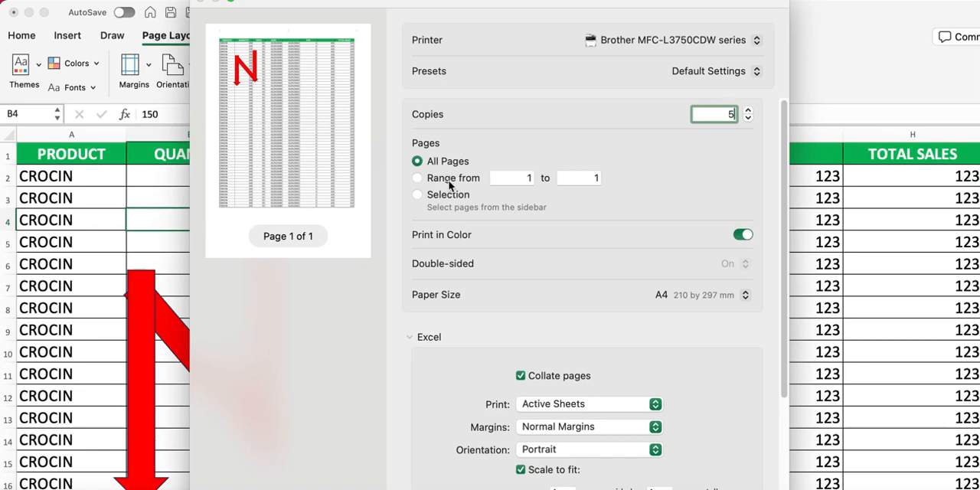
Try to restrict printing to a page range starting at page 51
left_click(496, 179)
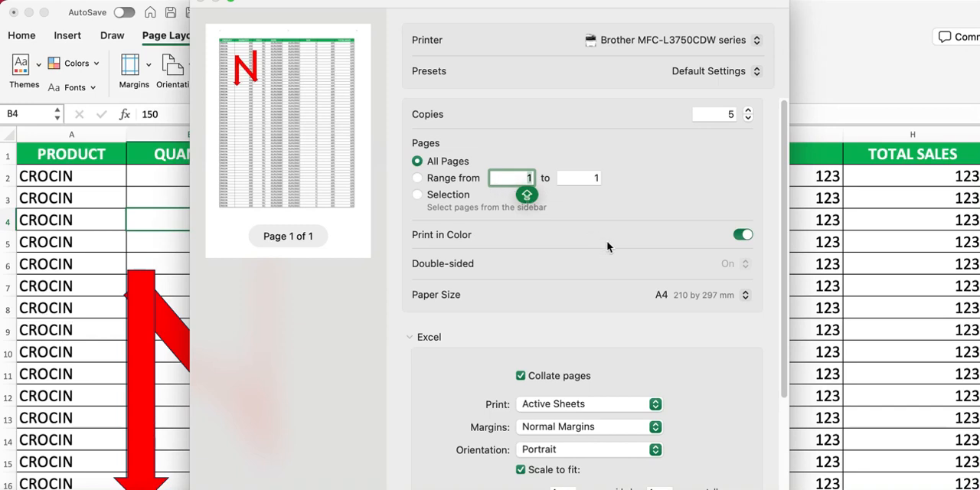
key("BackSpace")
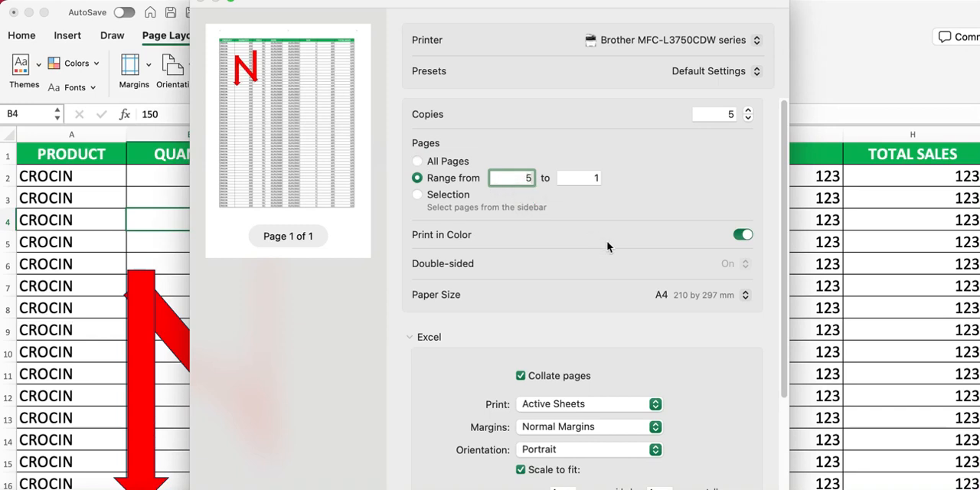
type("51")
left_click(584, 180)
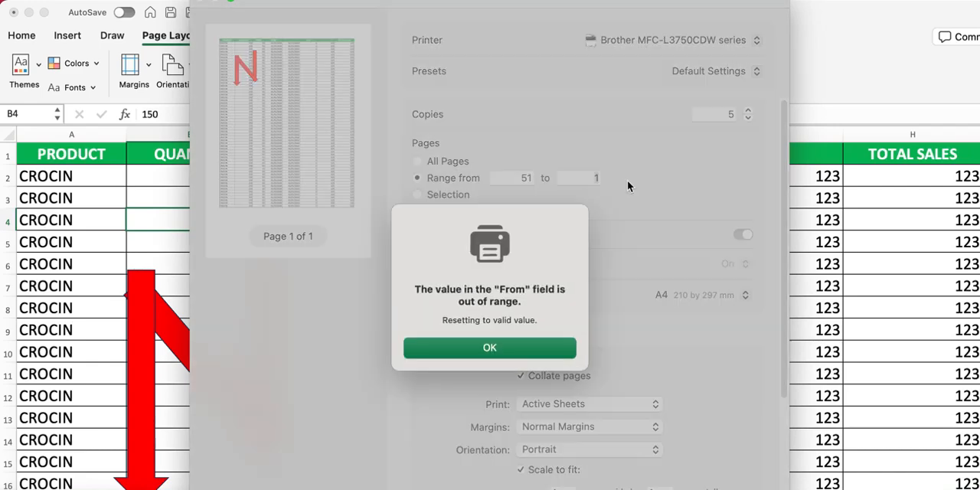
left_click(526, 354)
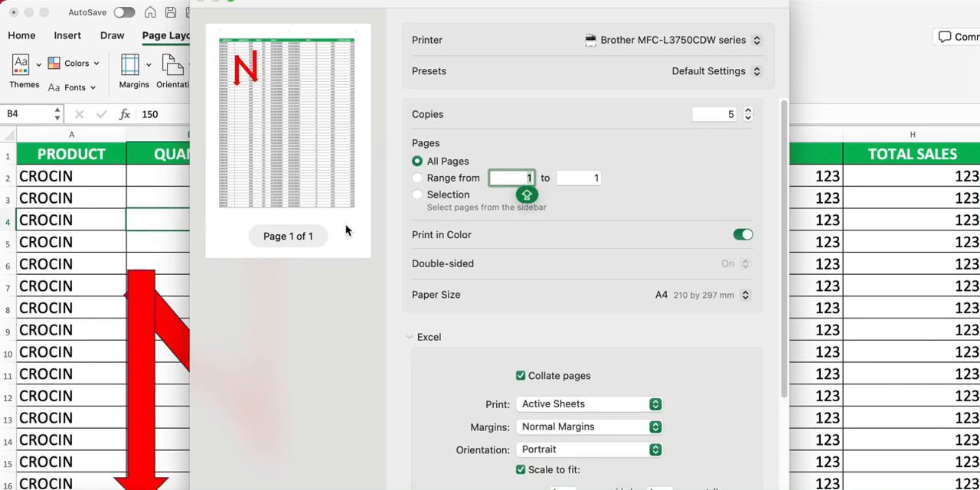
left_click(518, 181)
type("5")
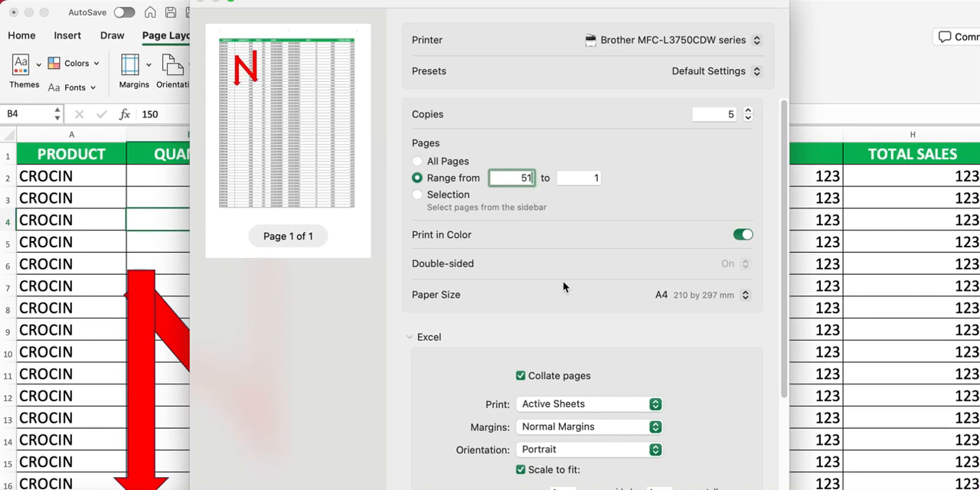
left_click(574, 177)
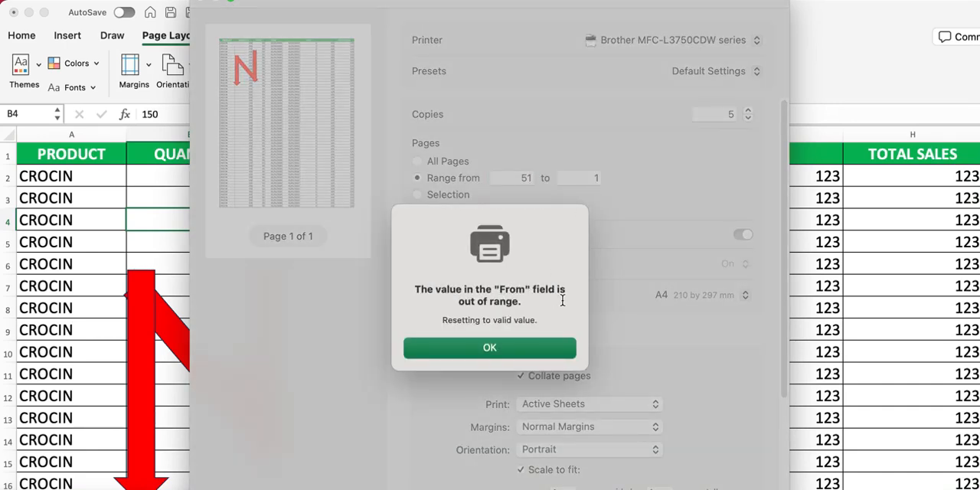
left_click(514, 351)
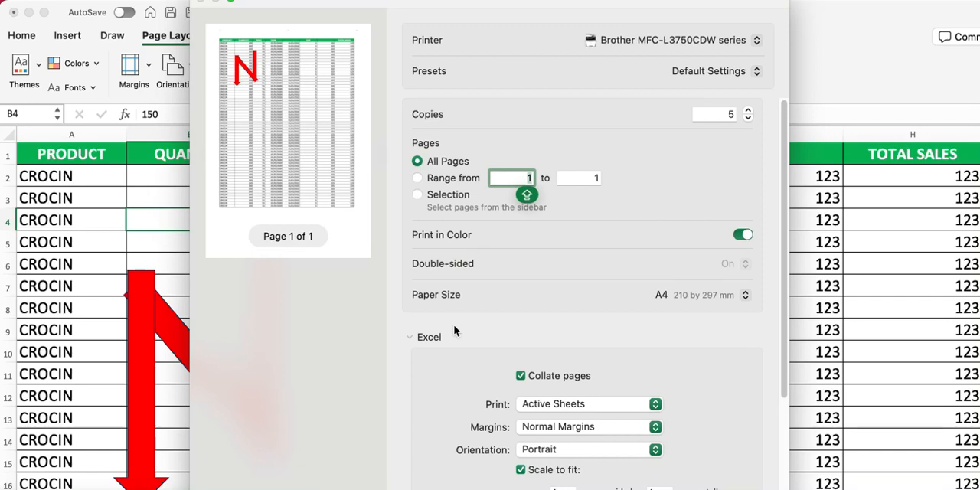
Set the pages to print to Selection, and turn color printing off and back on
left_click(417, 195)
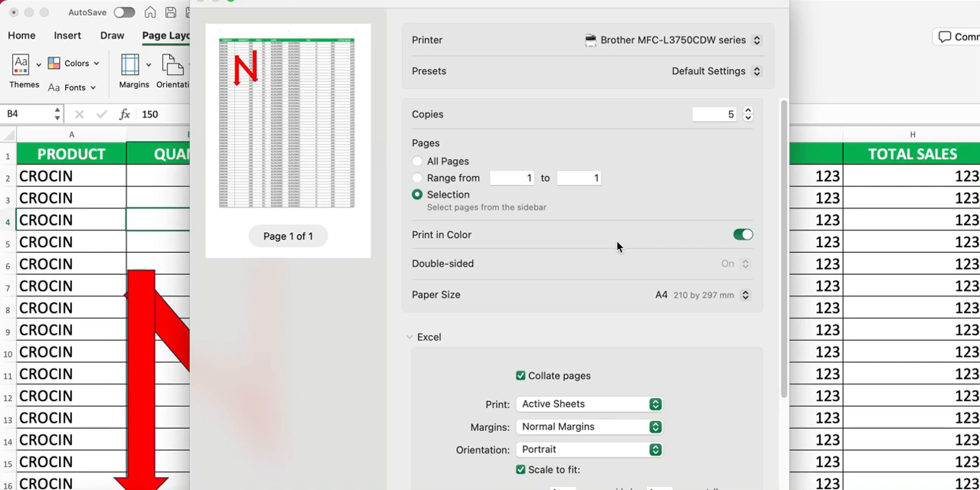
left_click(738, 237)
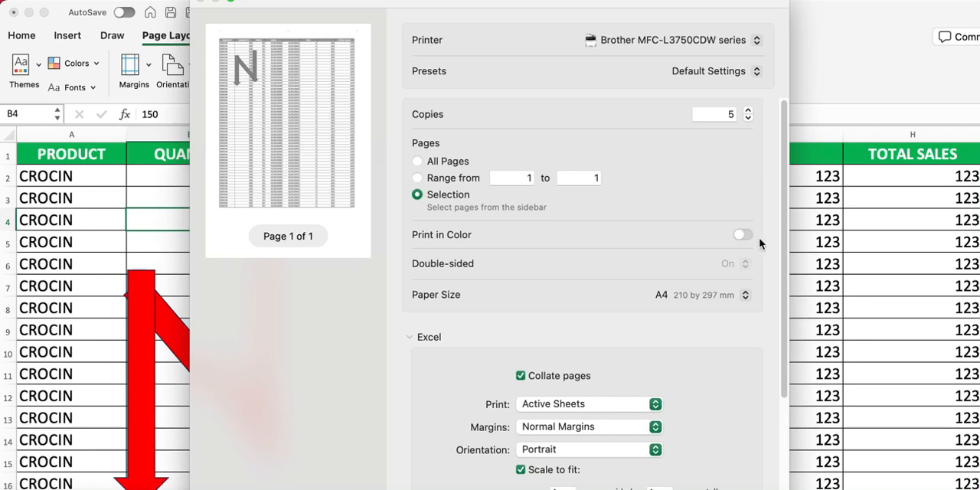
left_click(751, 237)
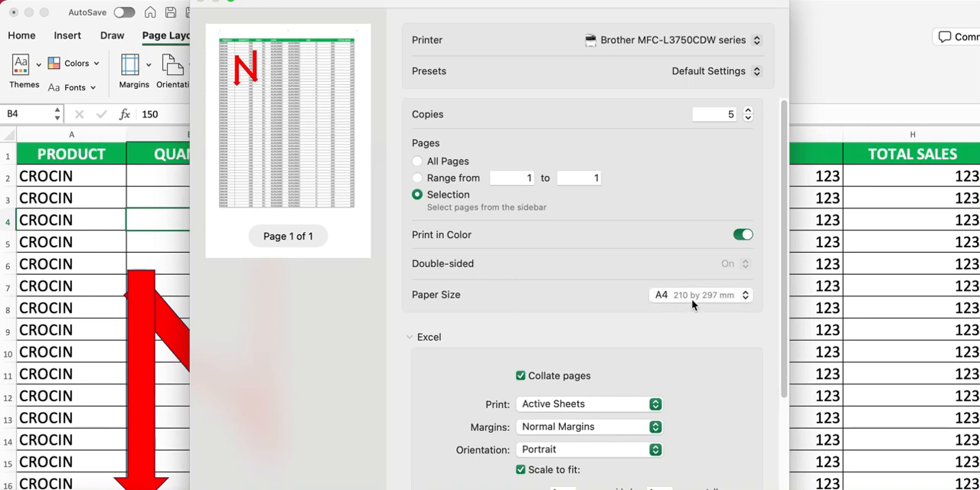
Review the Excel-specific print settings and the available PDF saving options without saving a file
scroll(696, 387, "down", 2)
scroll(698, 387, "down", 1)
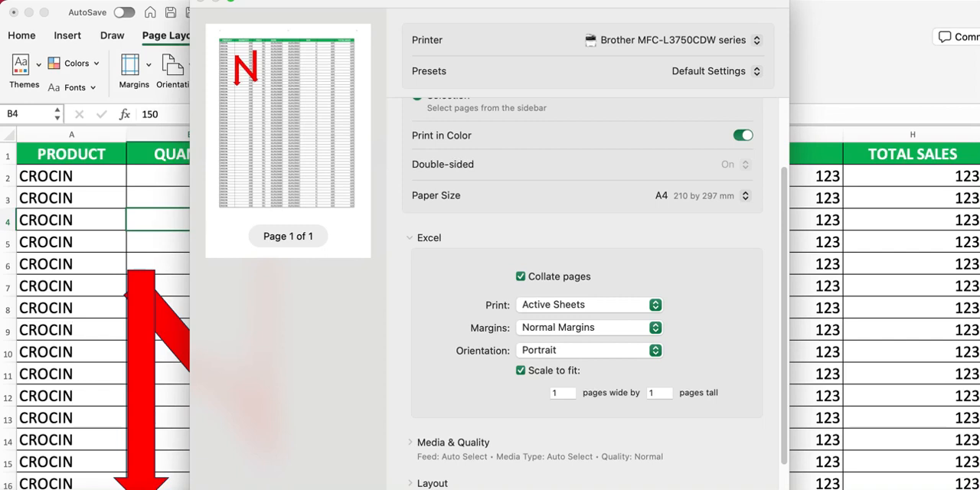
left_click(505, 489)
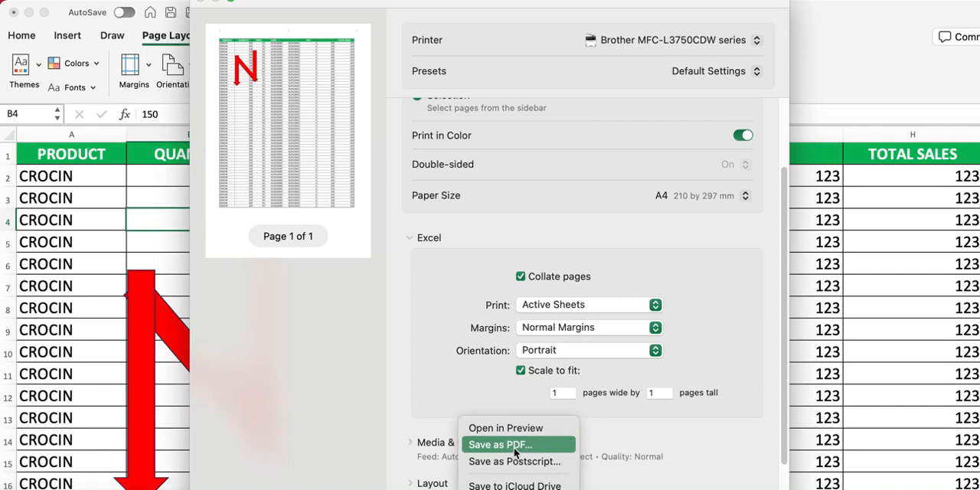
left_click(715, 458)
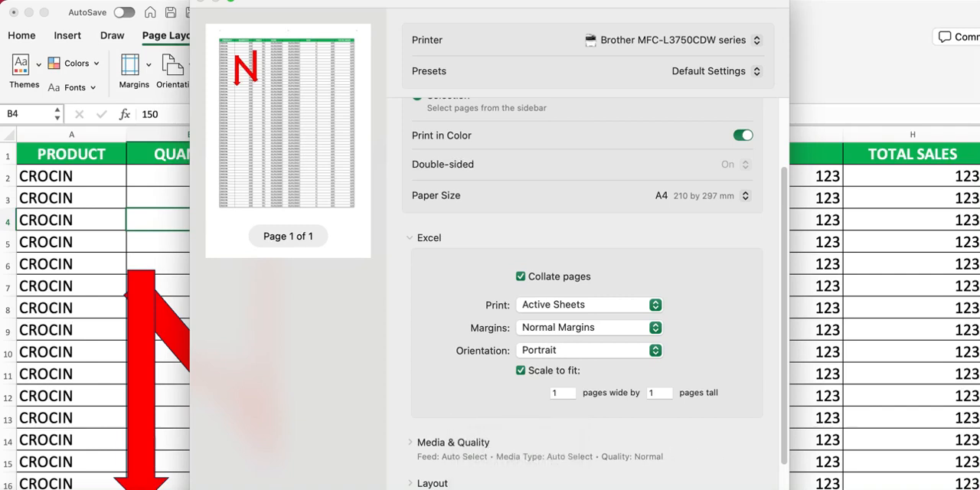